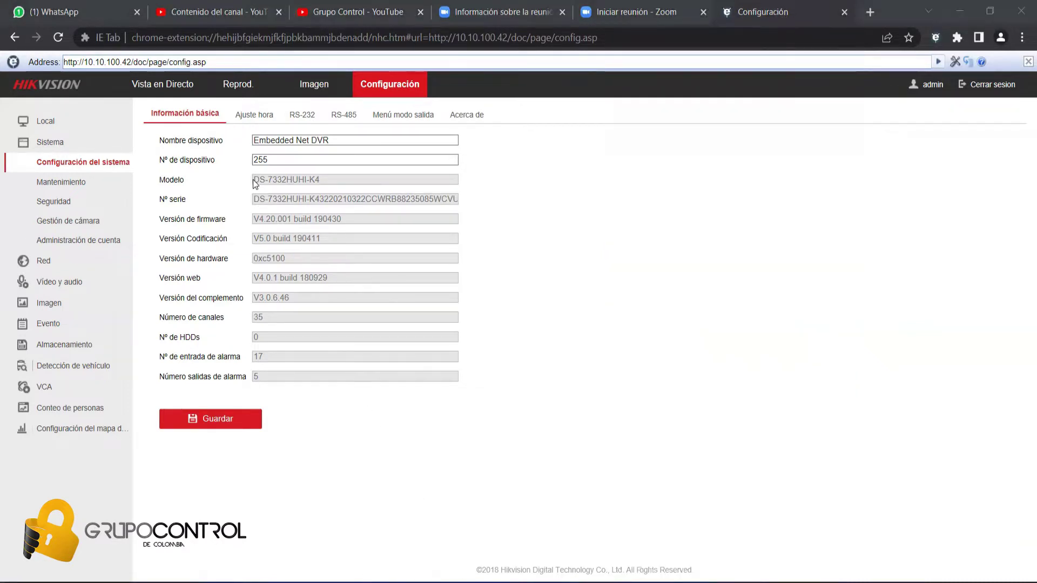
- Examine the DVR's model, its Hik-Connect platform access settings and its basic TCP/IP network settings
drag(255, 179, 316, 178)
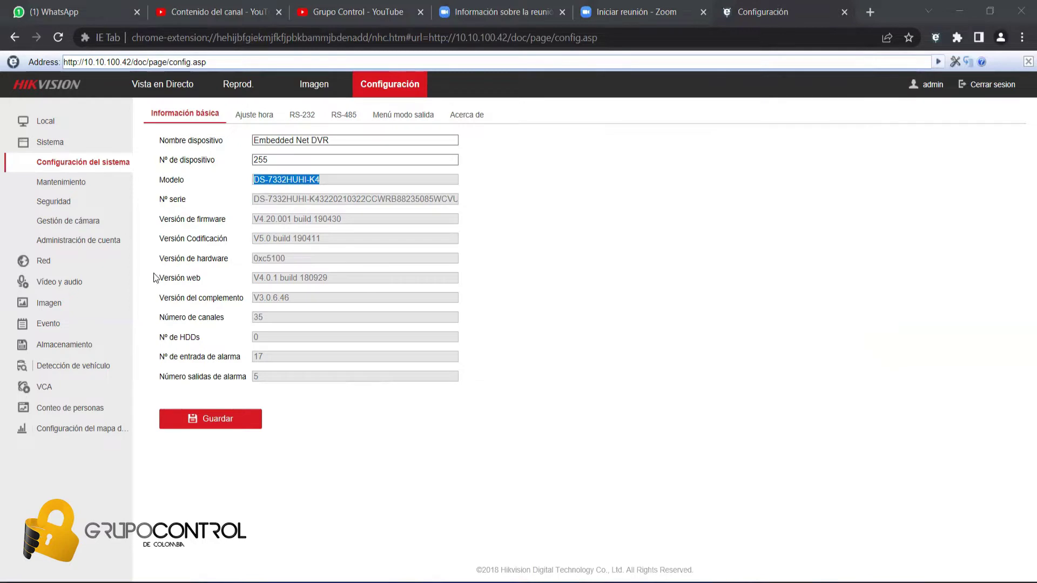
click(58, 264)
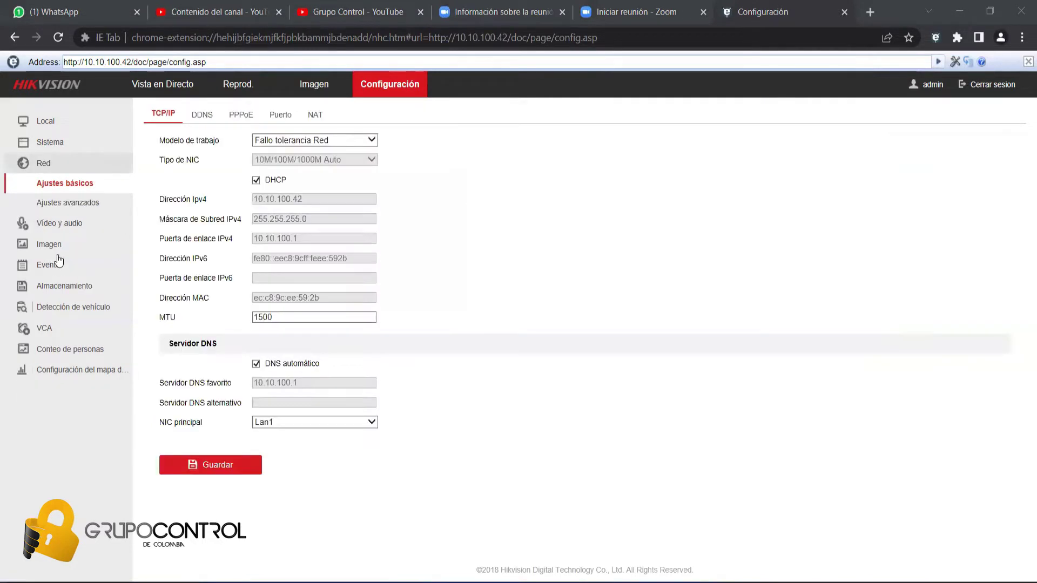
click(67, 208)
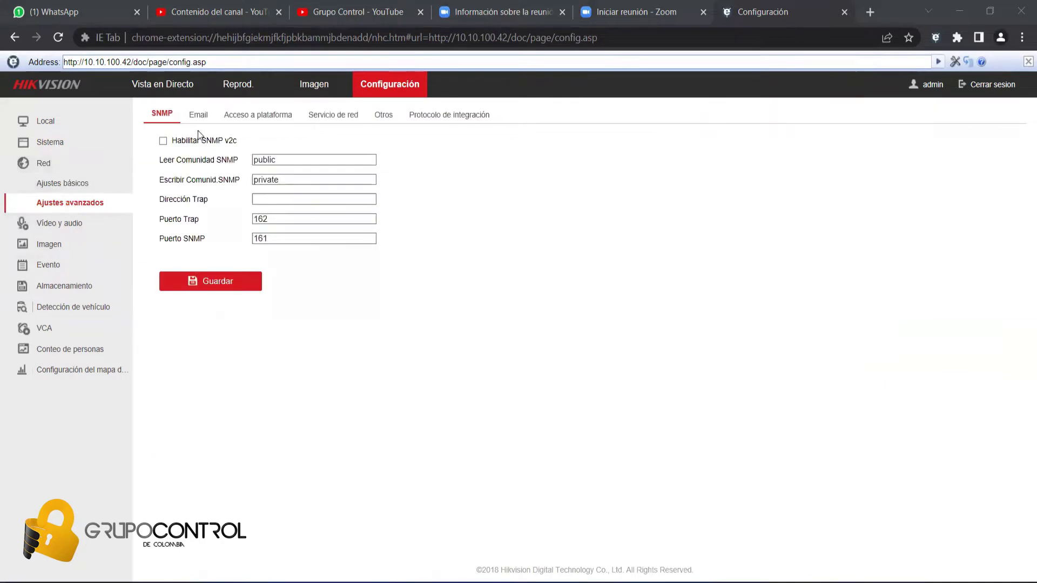
click(244, 116)
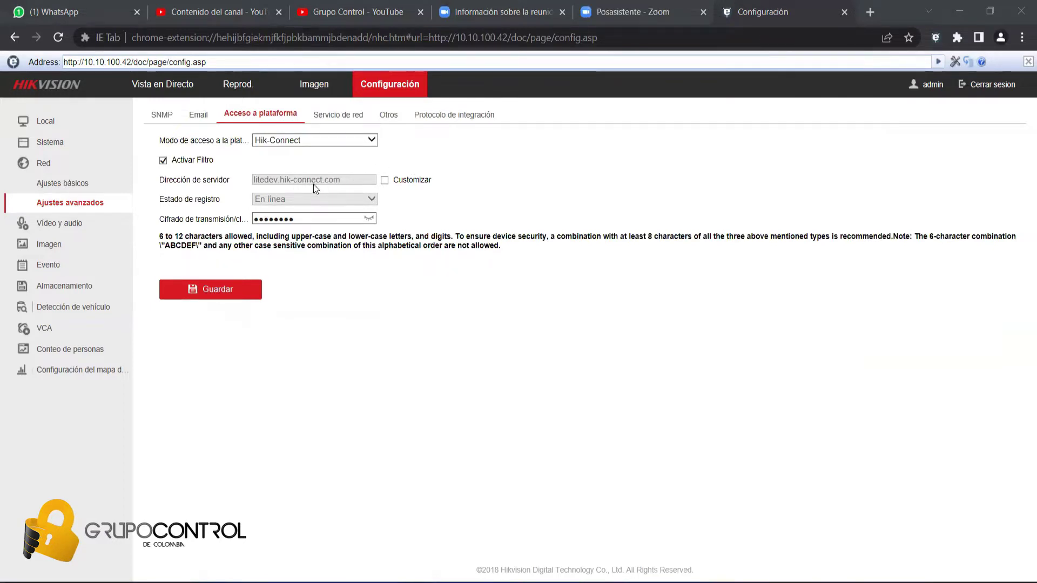
click(68, 185)
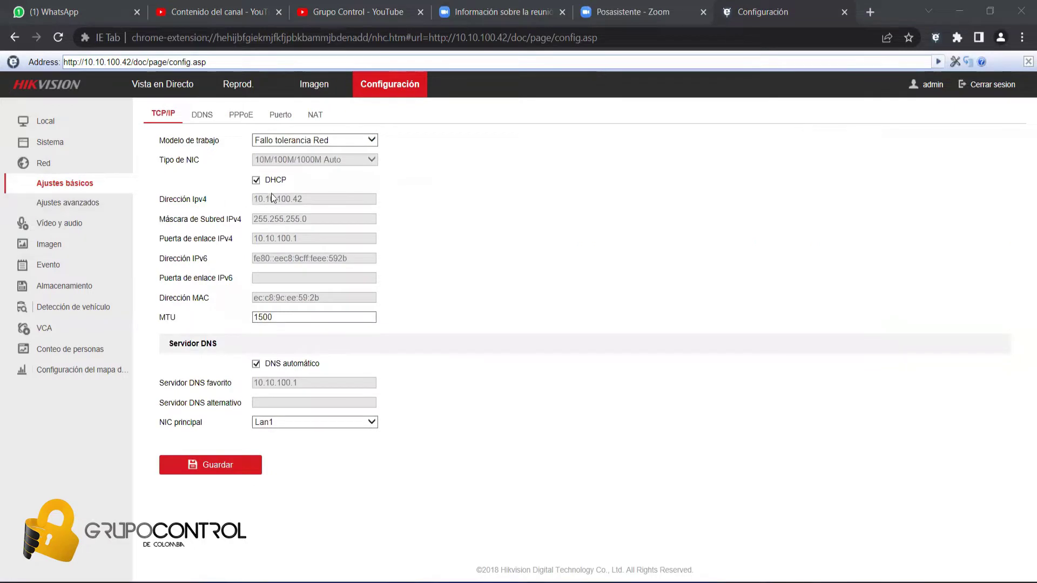
- Switch to SADP to check the DVR's network parameters, view the mirrored Hik-Connect phone app and return to the browser
key(alt+Tab)
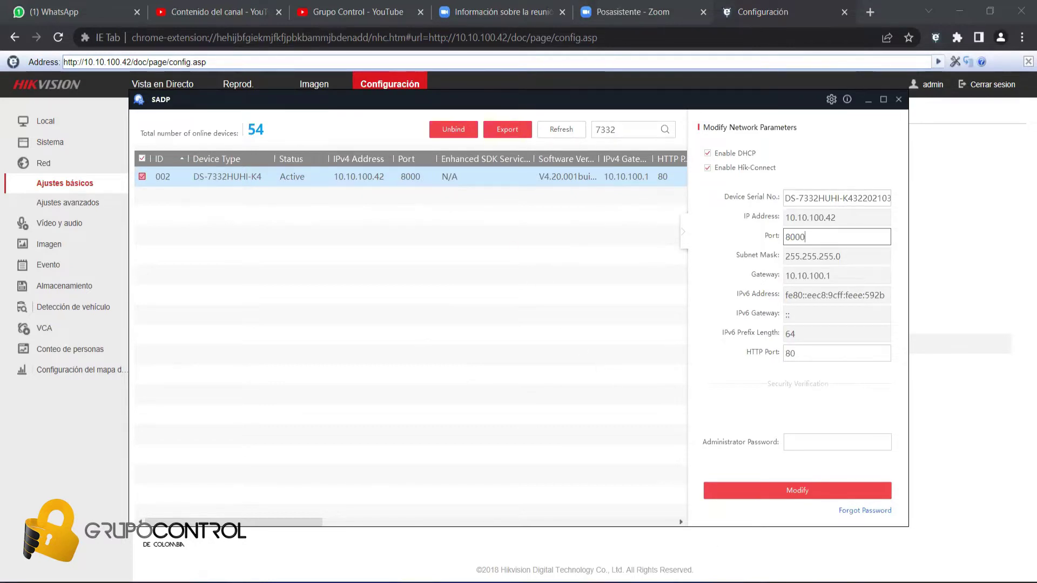
key(alt+Tab)
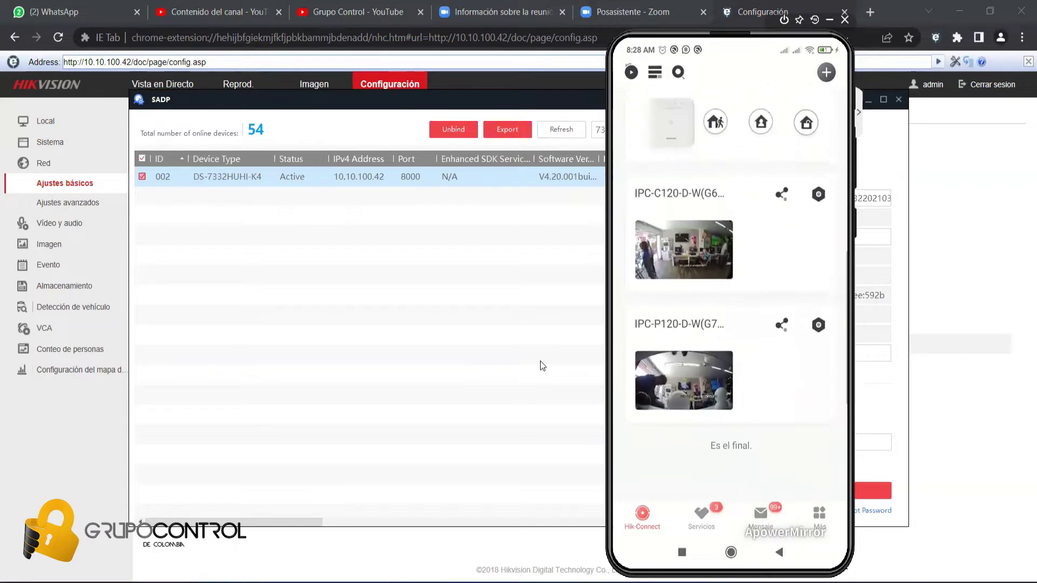
click(87, 469)
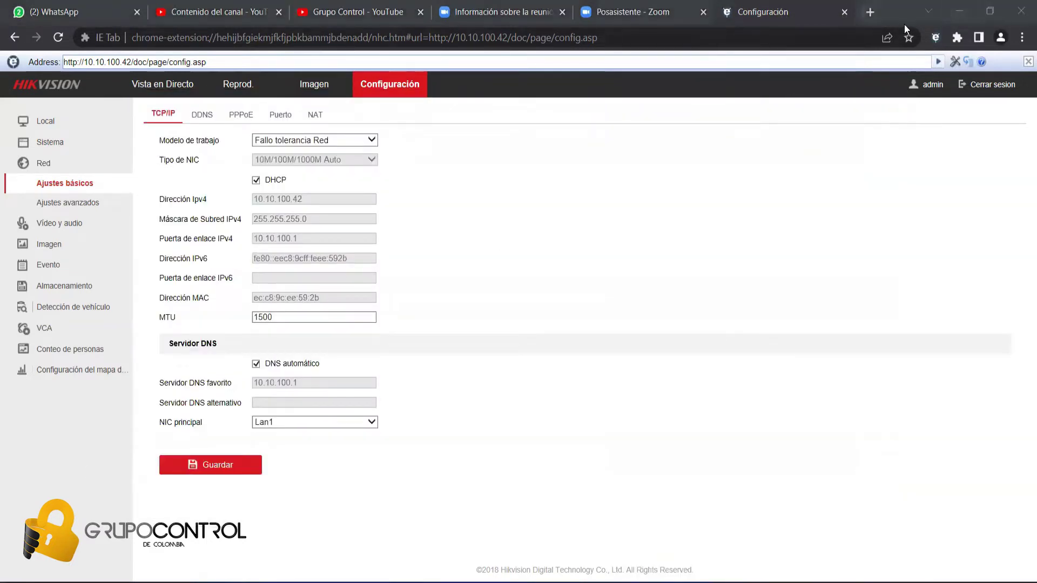
- Search the web for "hik connect" in a new browser tab and open the official Hik-Connect site
click(869, 11)
click(775, 34)
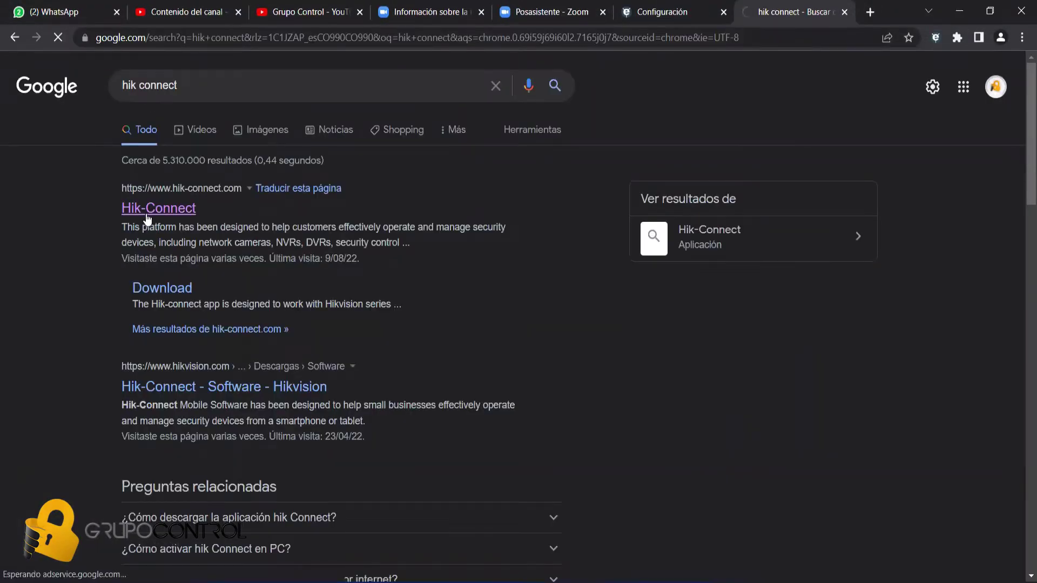
click(154, 209)
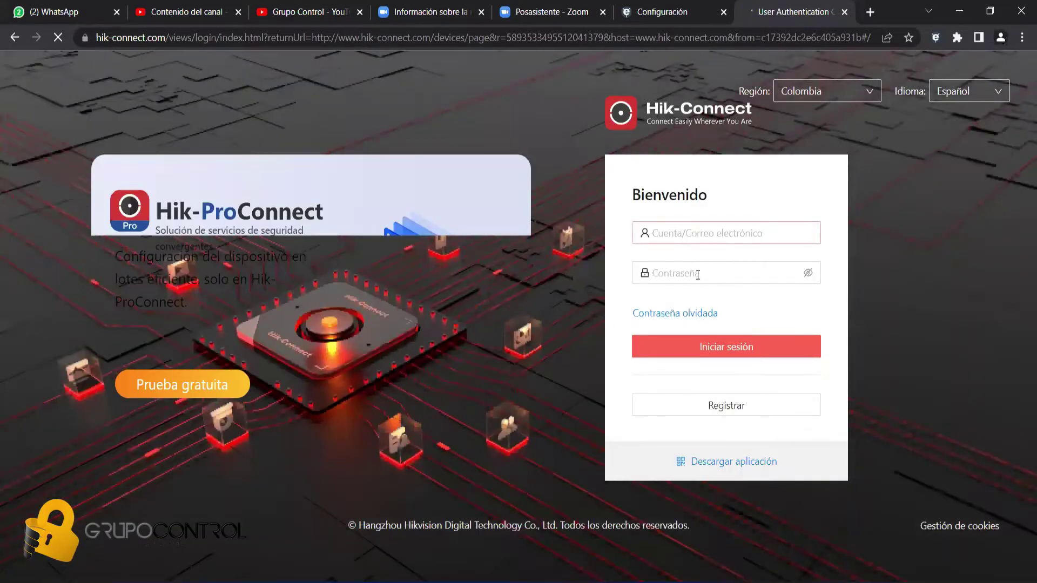
- Sign in to Hik-Connect with the saved account e-mail and its stored password
click(679, 234)
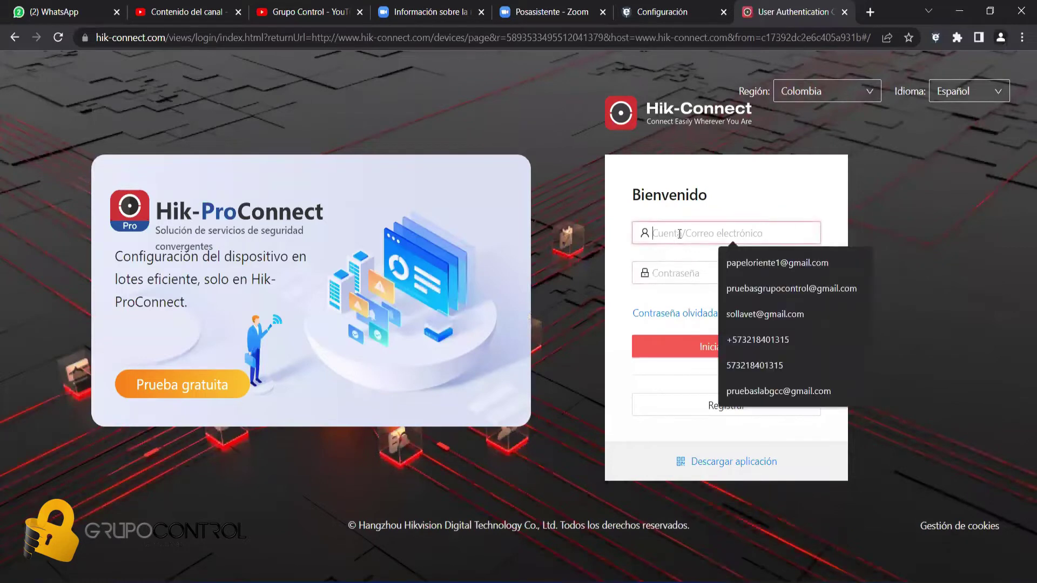
key(alt+Tab)
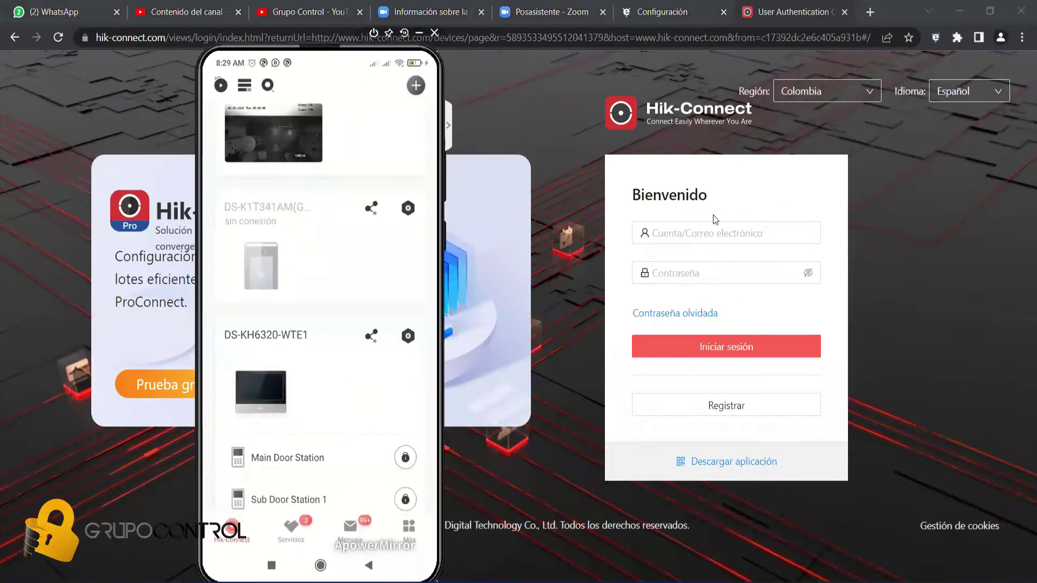
click(725, 233)
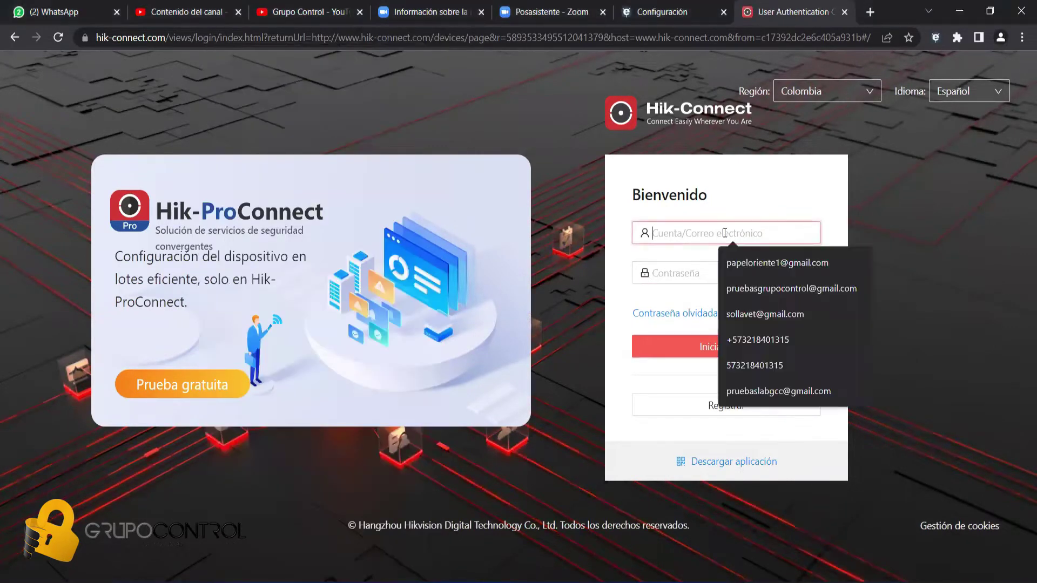
click(778, 391)
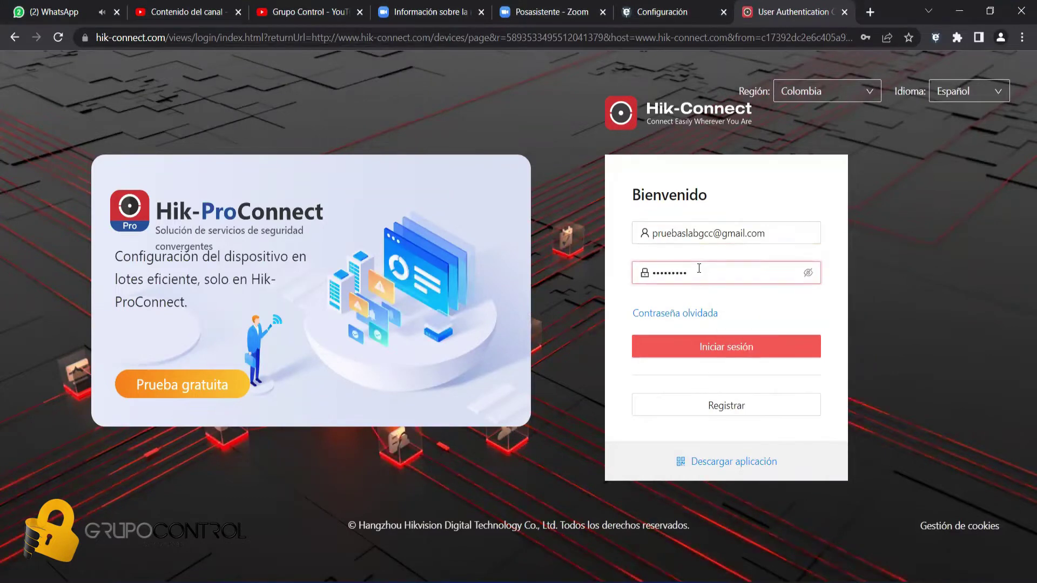
click(709, 354)
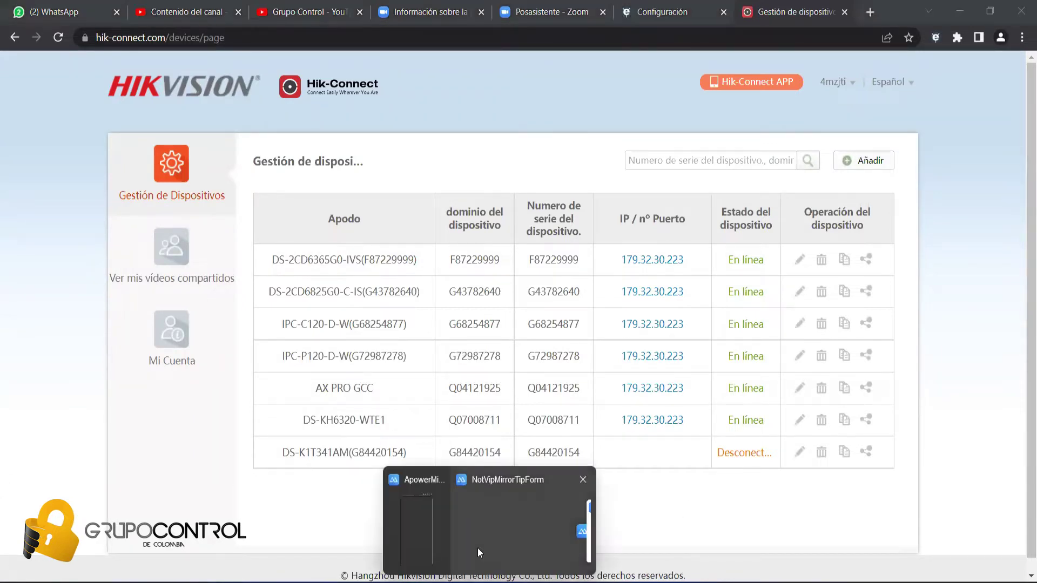
- Review the device list in the mirrored Hik-Connect phone app and return to the web device management page
click(422, 510)
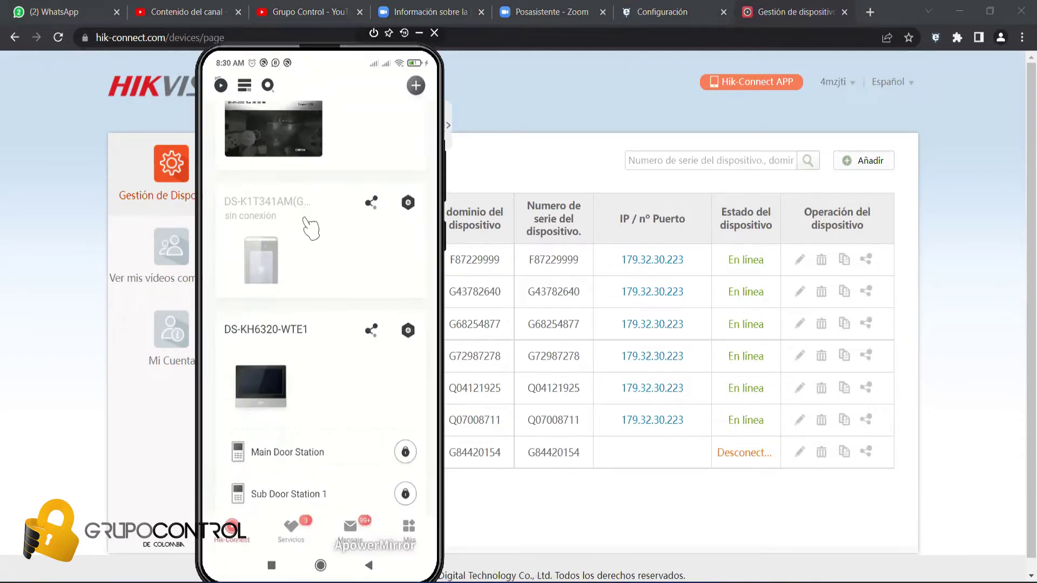
scroll(303, 215, up, 5)
scroll(333, 250, down, 10)
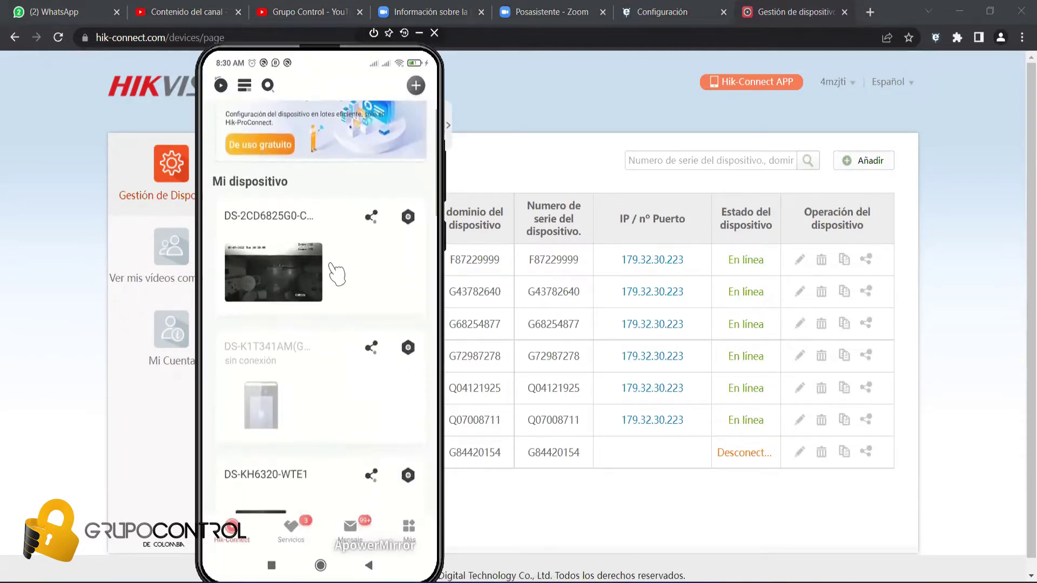
scroll(335, 273, down, 5)
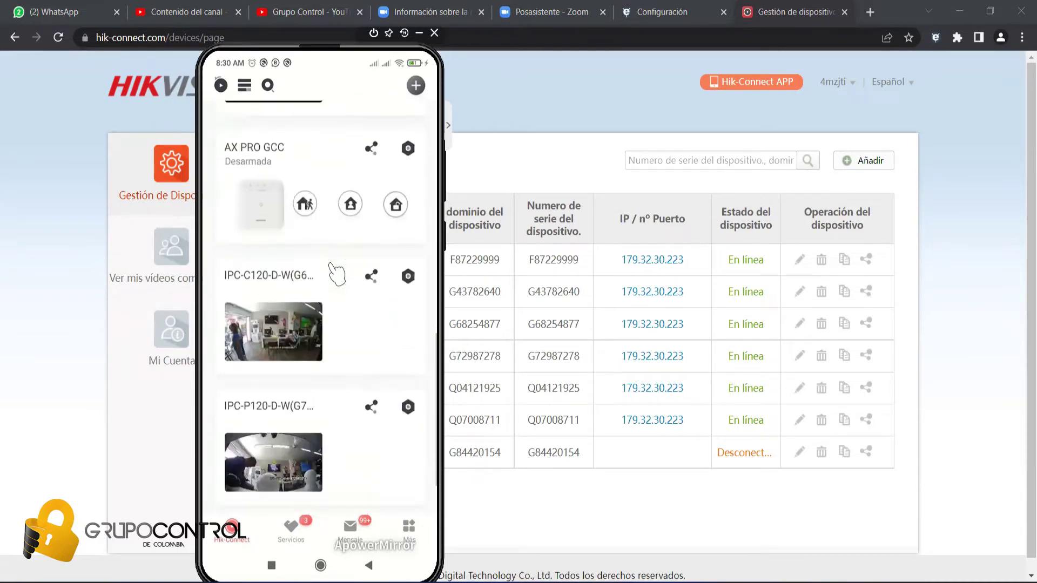
click(538, 473)
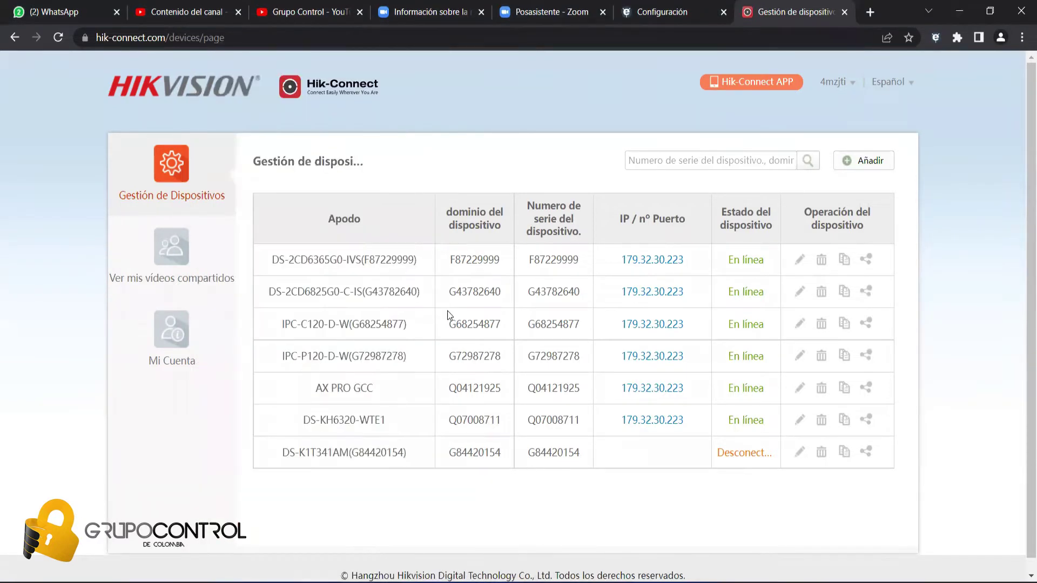
click(671, 165)
click(865, 167)
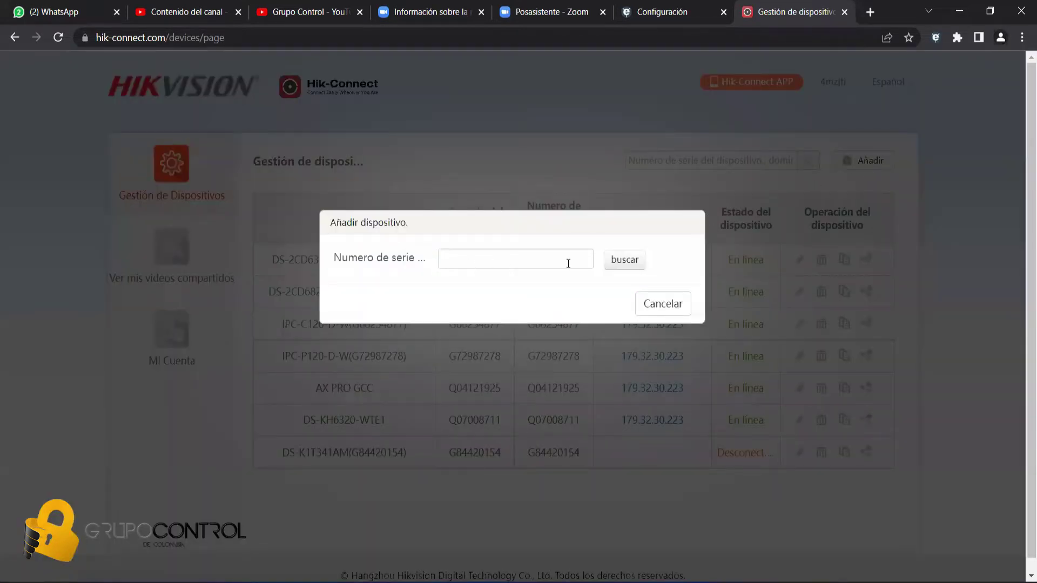
click(654, 307)
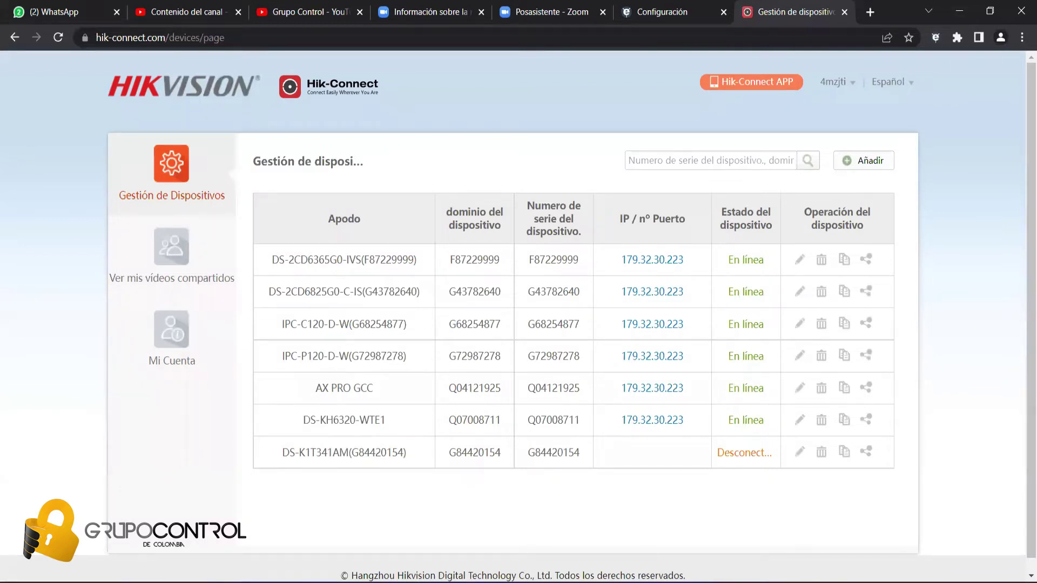
- Copy the short nine-character serial code from the full serial number in the DVR's basic system information
click(687, 18)
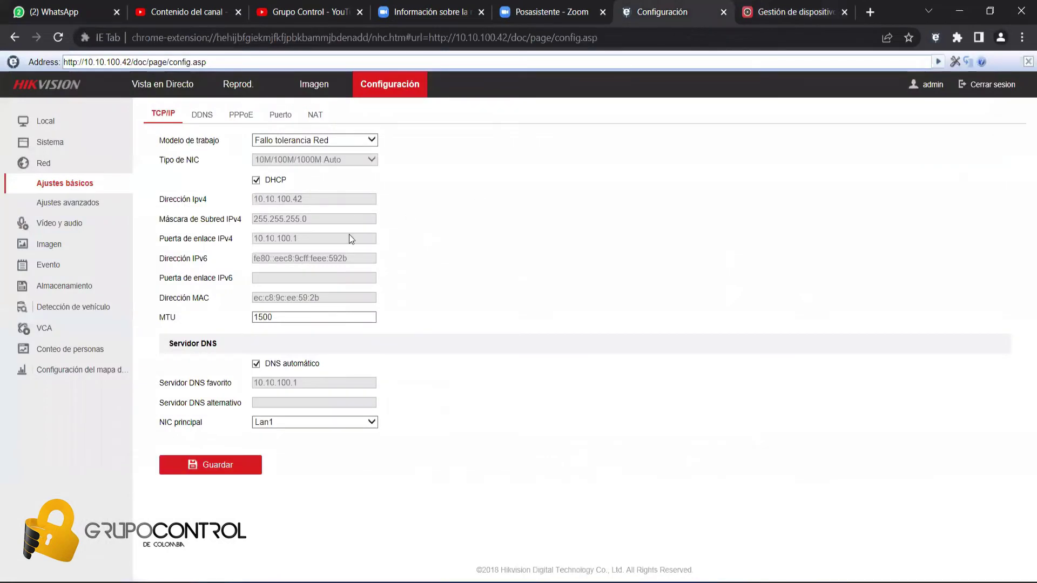
click(46, 121)
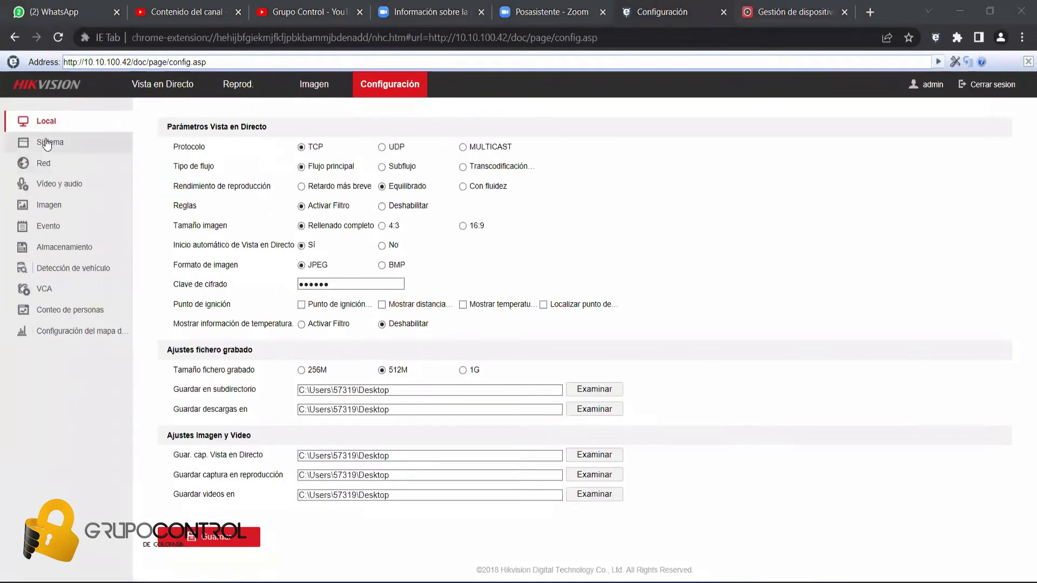
click(47, 143)
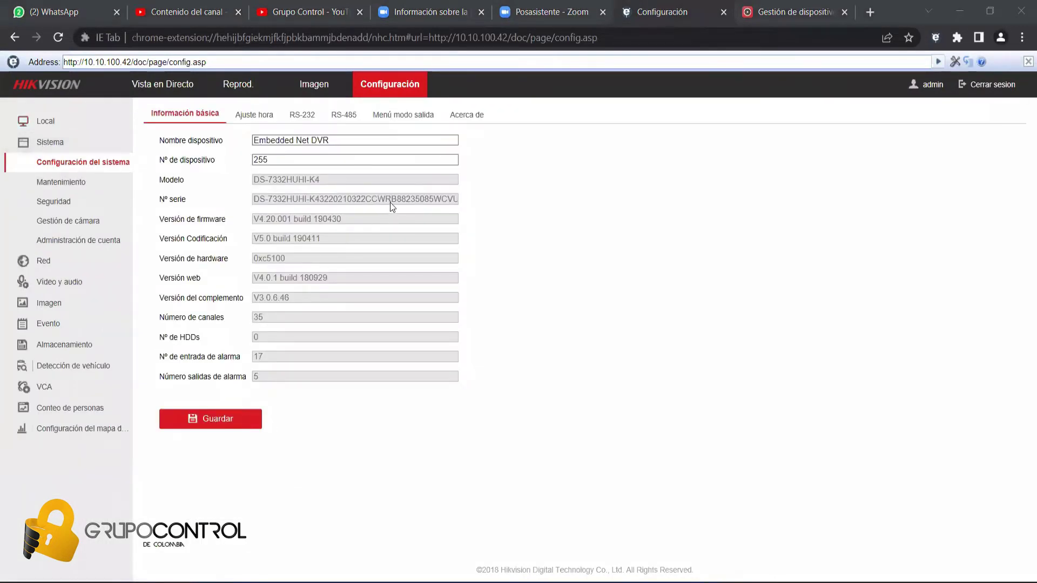
drag(392, 200, 434, 202)
right_click(433, 202)
click(452, 225)
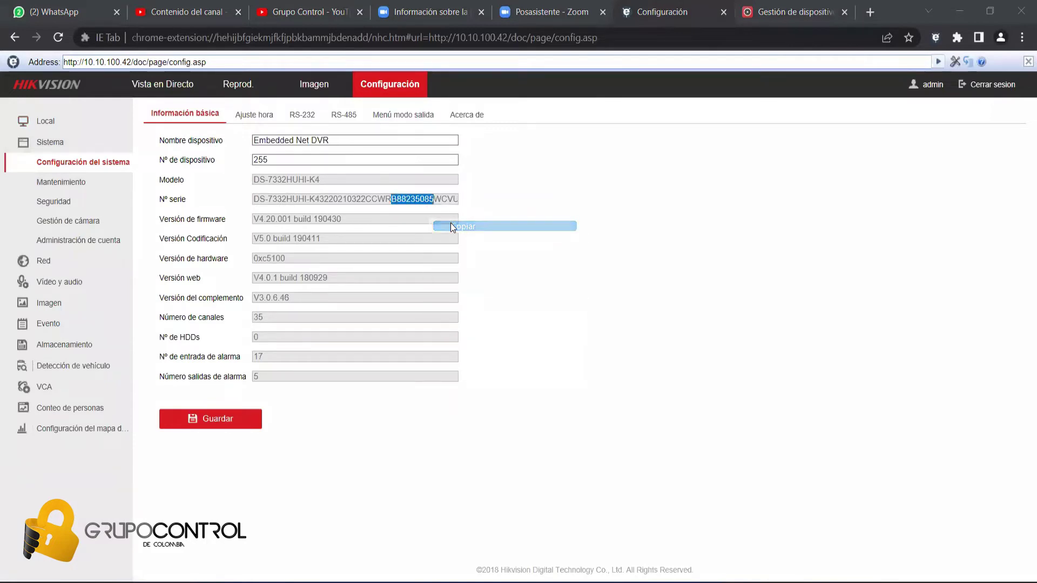
- Examine the transmission encryption key field in the DVR's advanced network settings for platform access
click(61, 265)
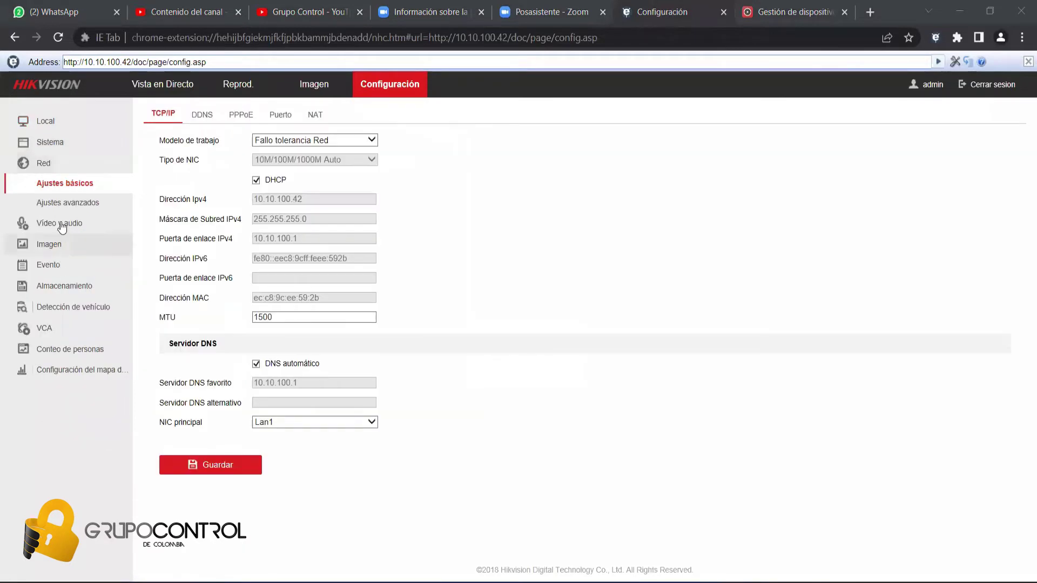
click(64, 204)
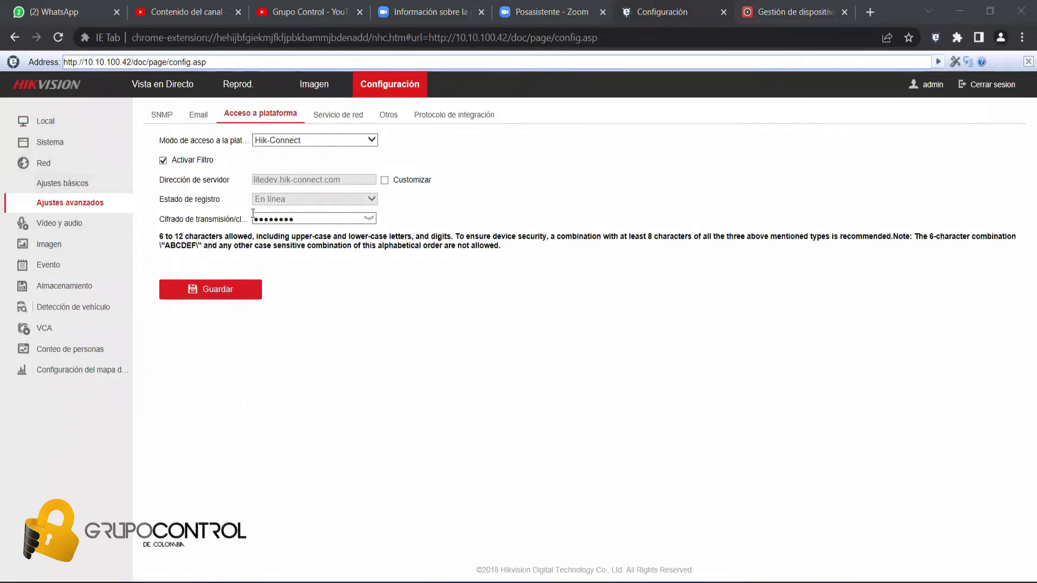
drag(254, 218, 294, 218)
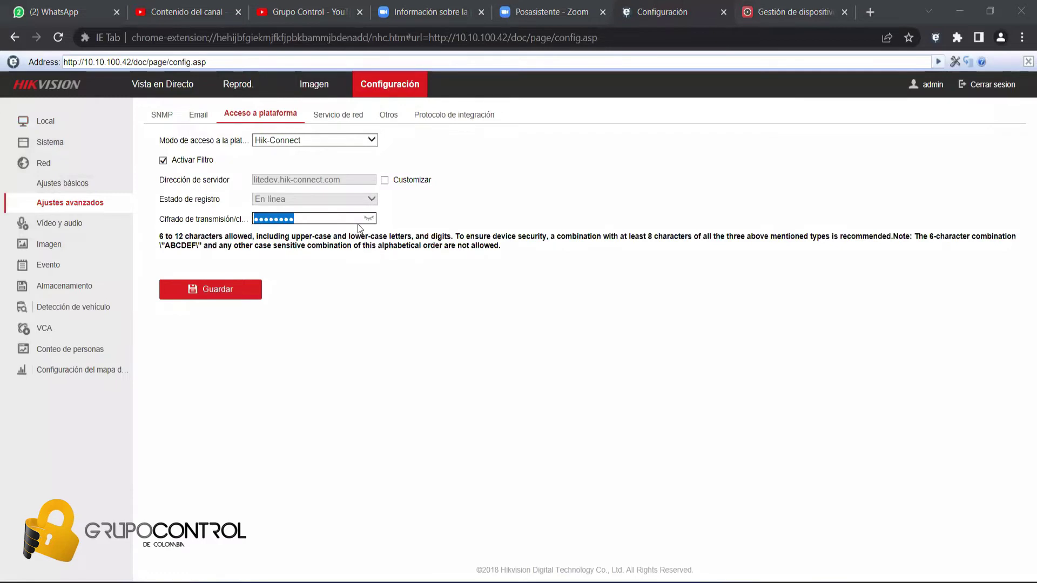
- Look up the DVR by its copied serial number in Hik-Connect's add-device dialog and check its Hik-Connect option in SADP
key(ctrl+Tab)
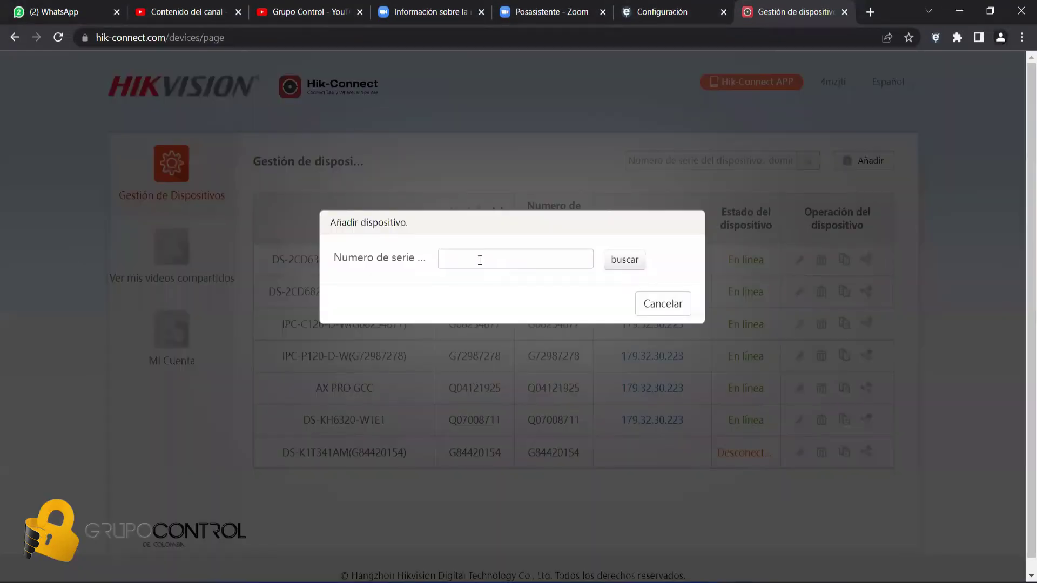
click(479, 260)
key(ctrl+v)
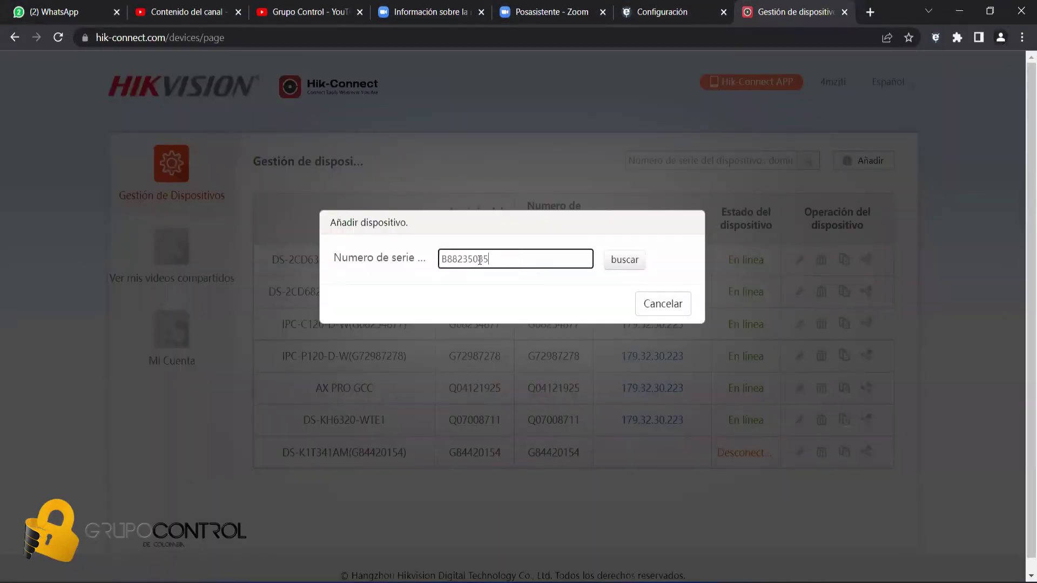
click(611, 265)
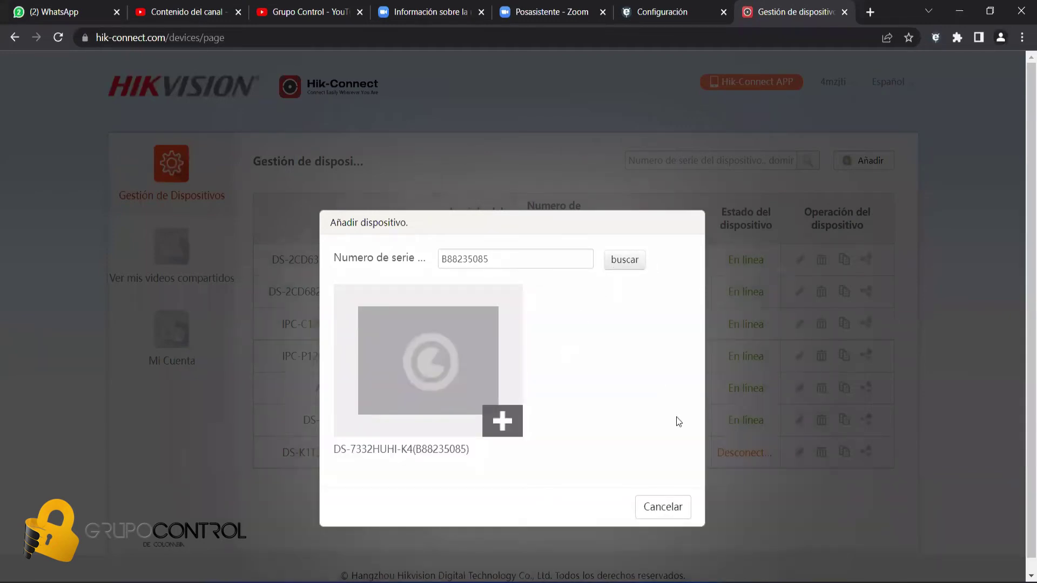
key(alt+Tab)
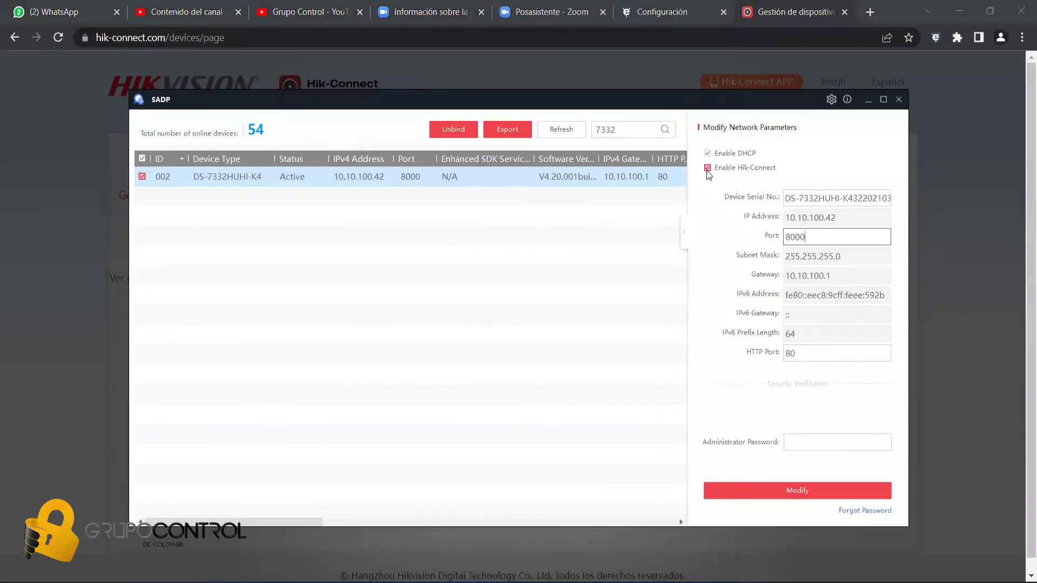
click(955, 240)
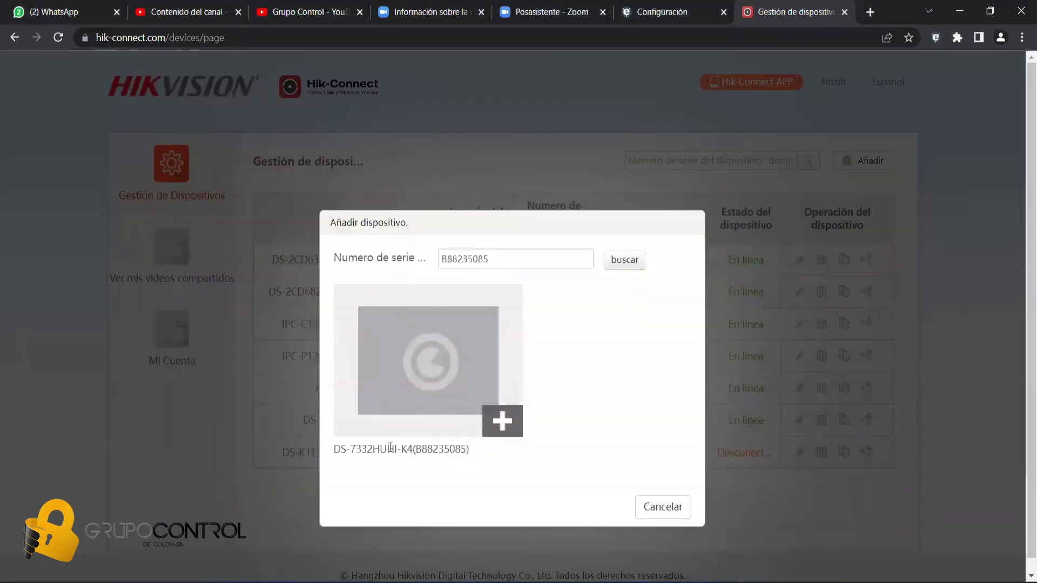
- Add the found DS-7332HUHI-K4 to the account by entering its verification code, checking where the key is set in the DVR's platform access settings
click(503, 422)
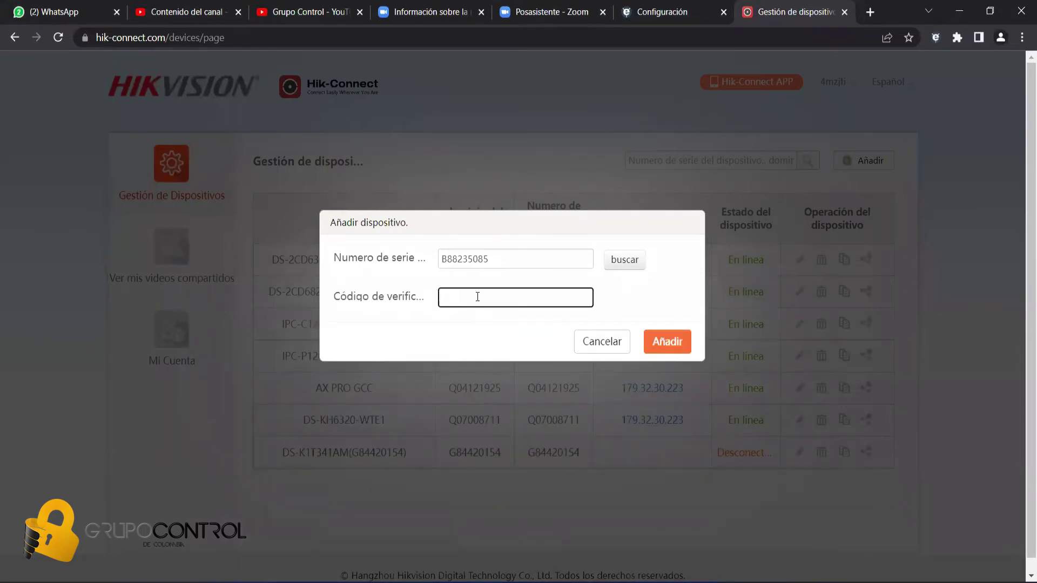
text(••••••••)
click(702, 12)
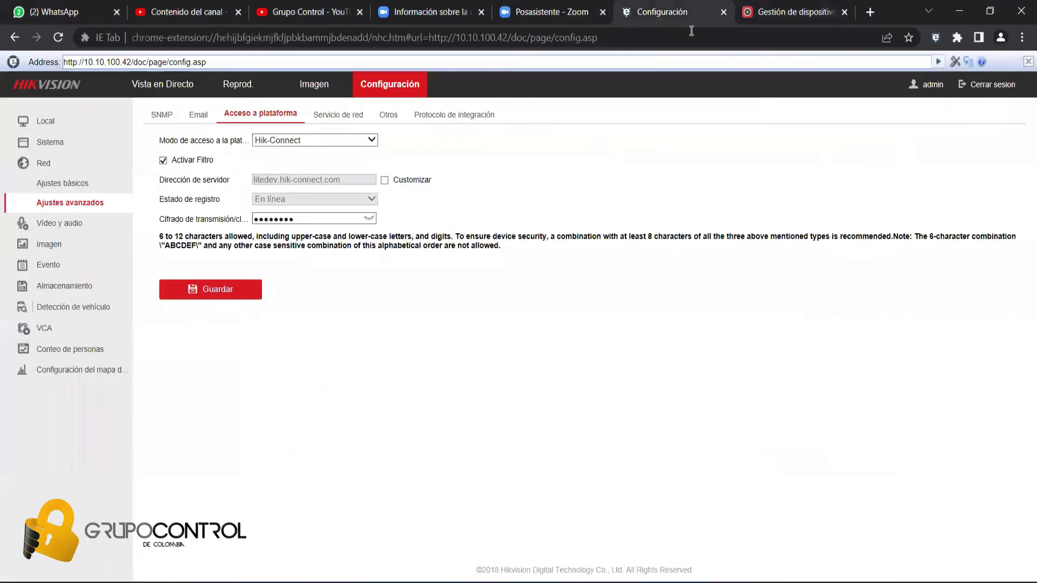
drag(158, 221, 242, 222)
click(382, 322)
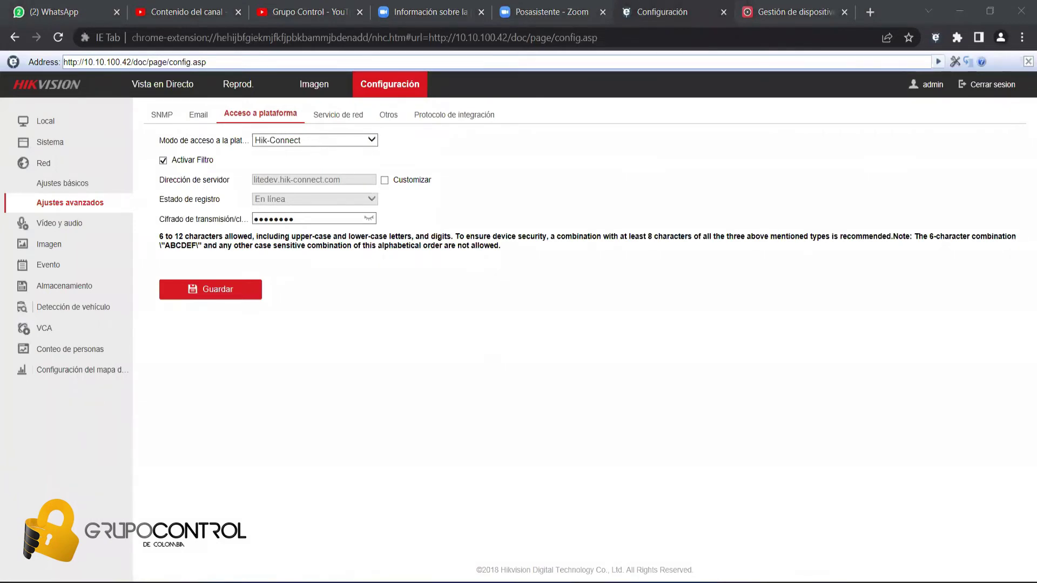
click(794, 12)
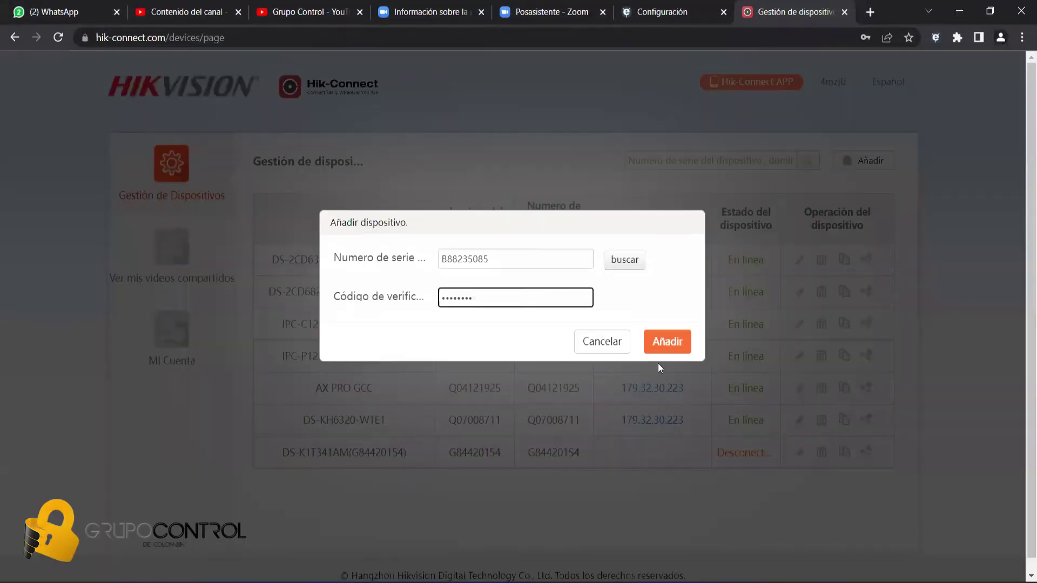
click(664, 346)
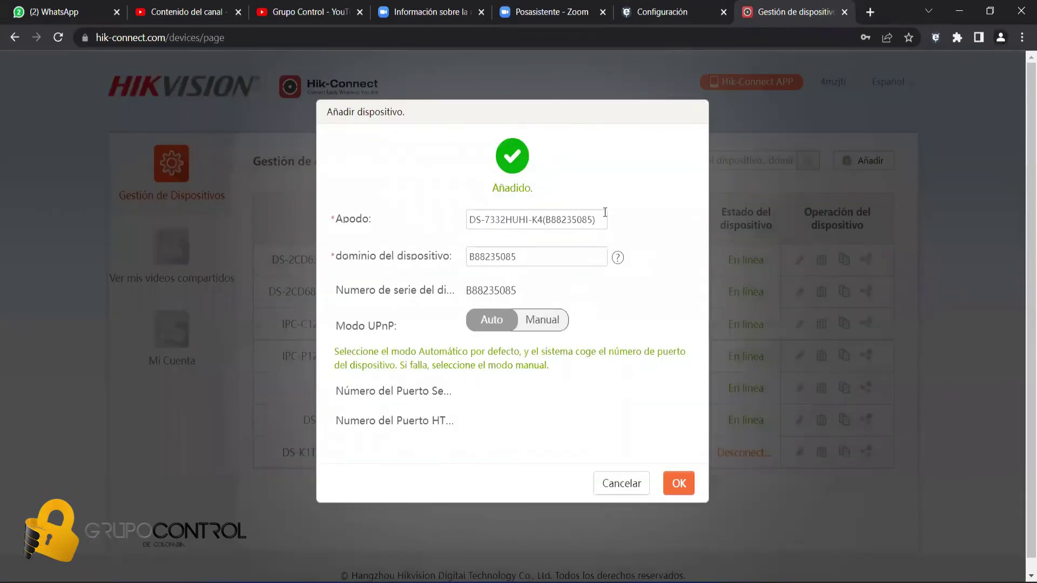
- Set the added DVR's nickname to Grabador Prueba and save its device details
drag(605, 212, 463, 227)
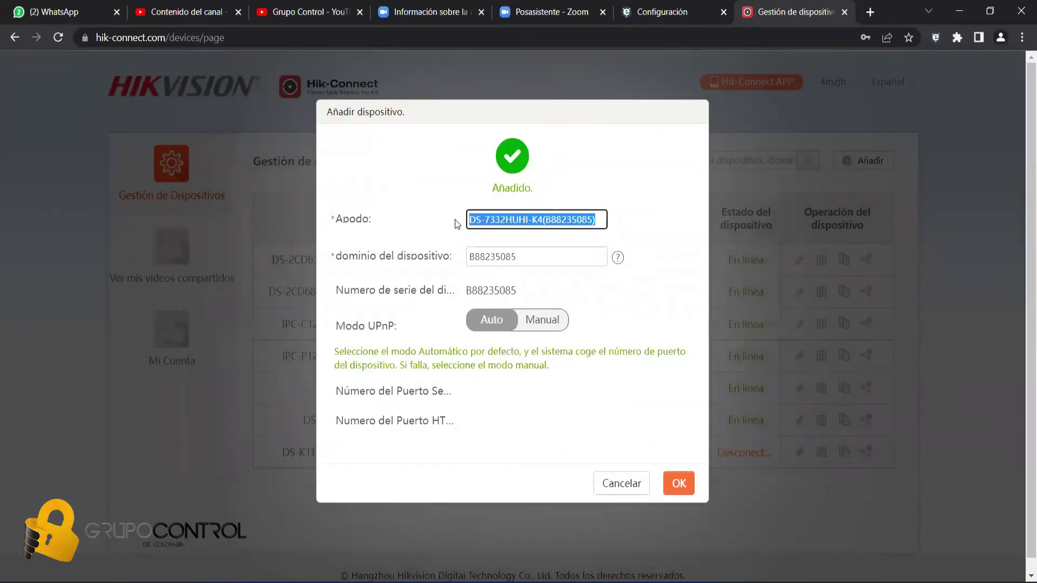
text(Grabador)
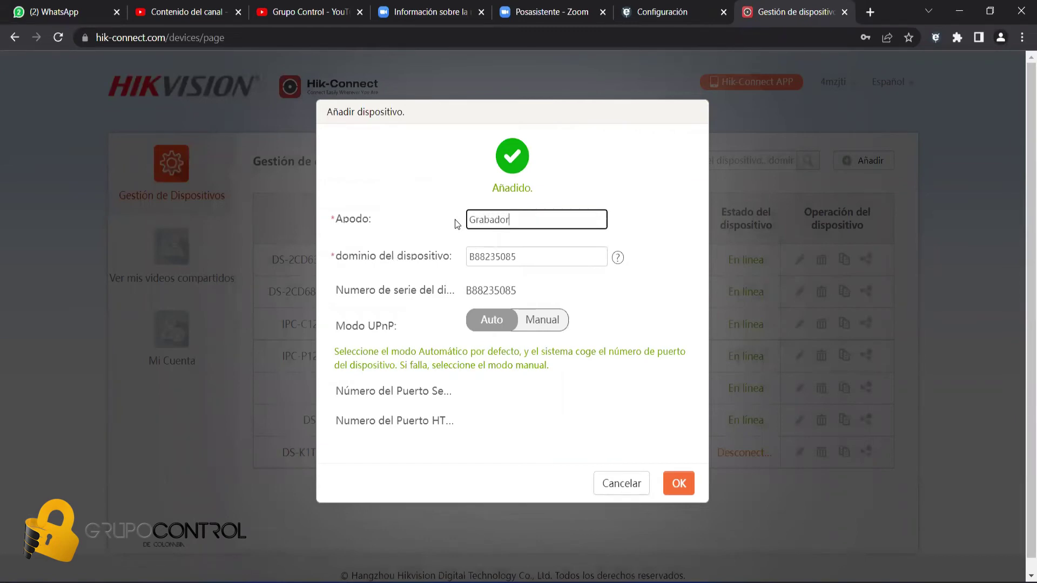
text( P)
text(a)
click(679, 483)
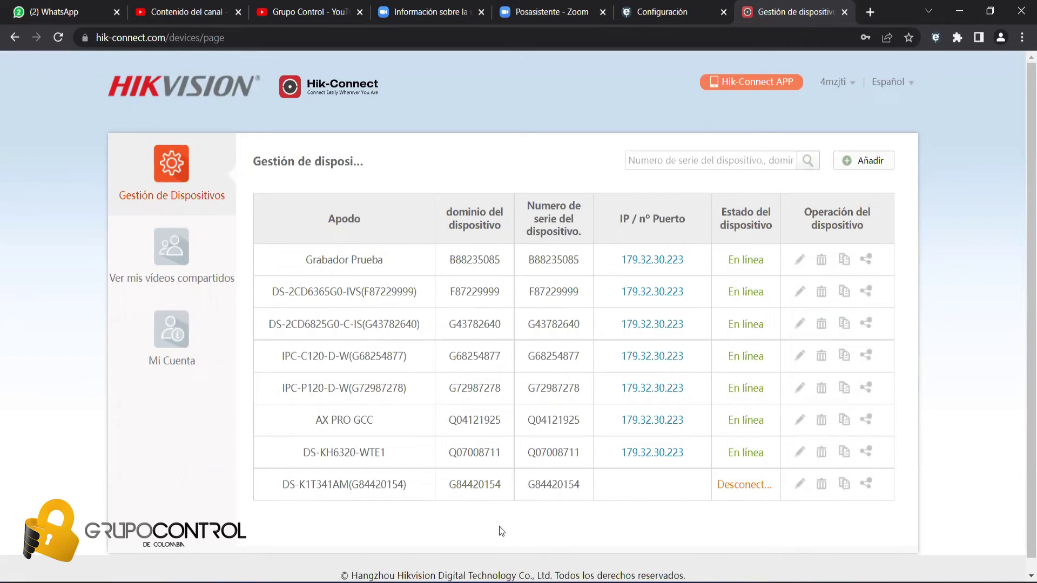
- Refresh the device list in the mirrored Hik-Connect phone app to check for Grabador Prueba, and return to the web portal
click(756, 519)
drag(367, 197, 363, 303)
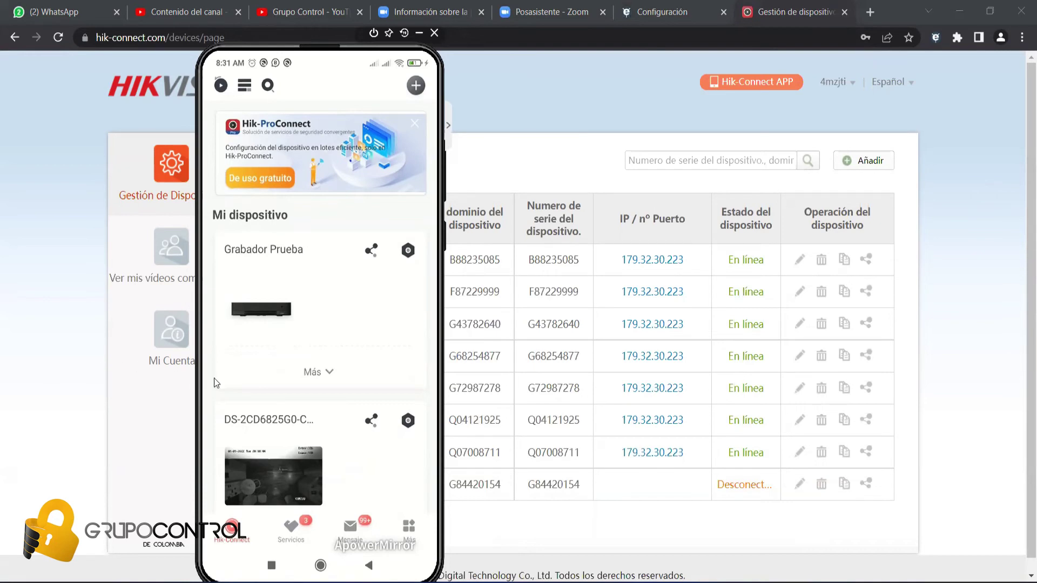
key(alt+F4)
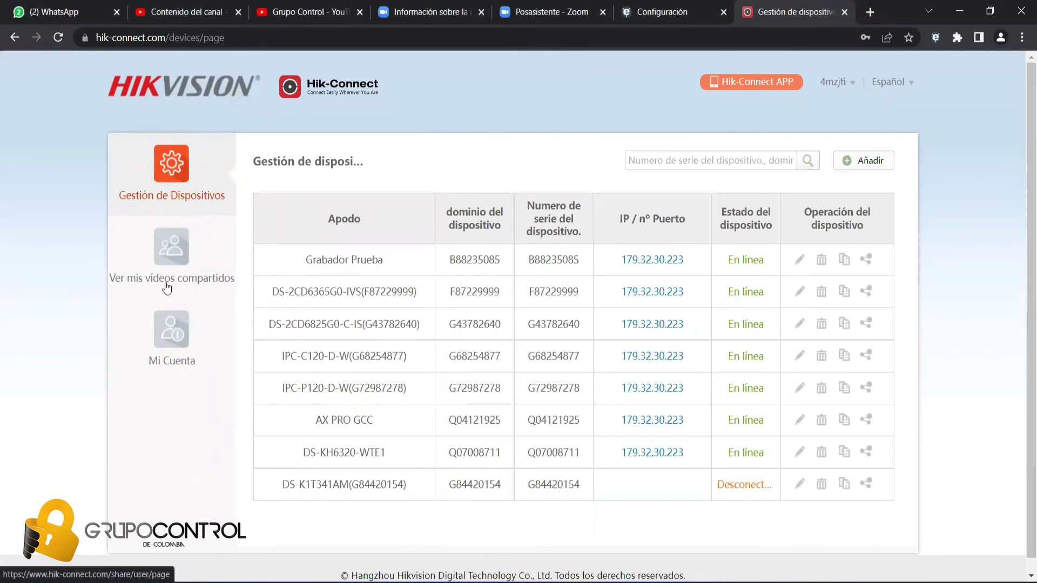
- Open a new device share from the shared videos section and examine its recipient fields and list of shareable devices
click(174, 255)
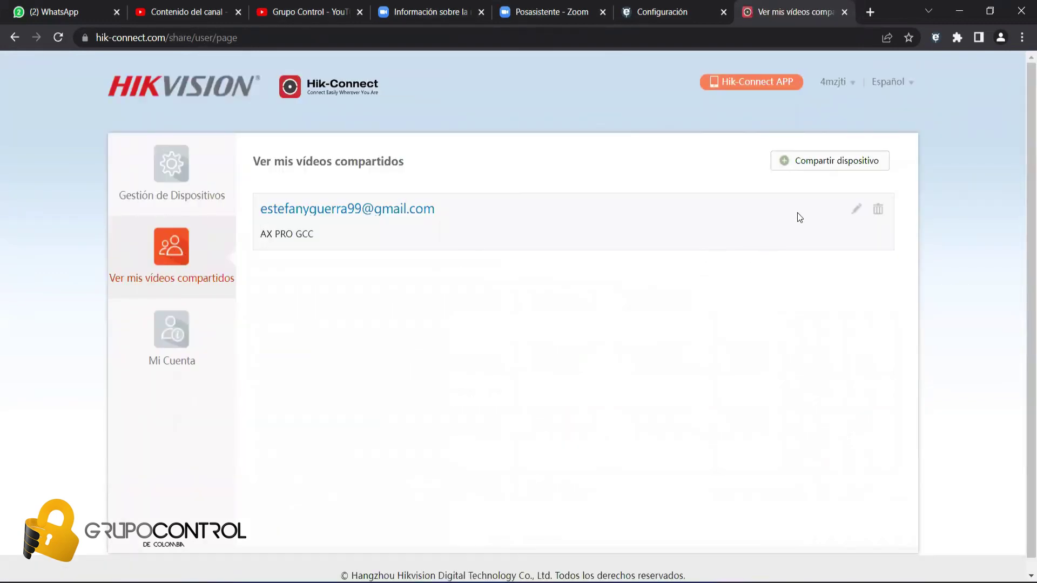
click(825, 167)
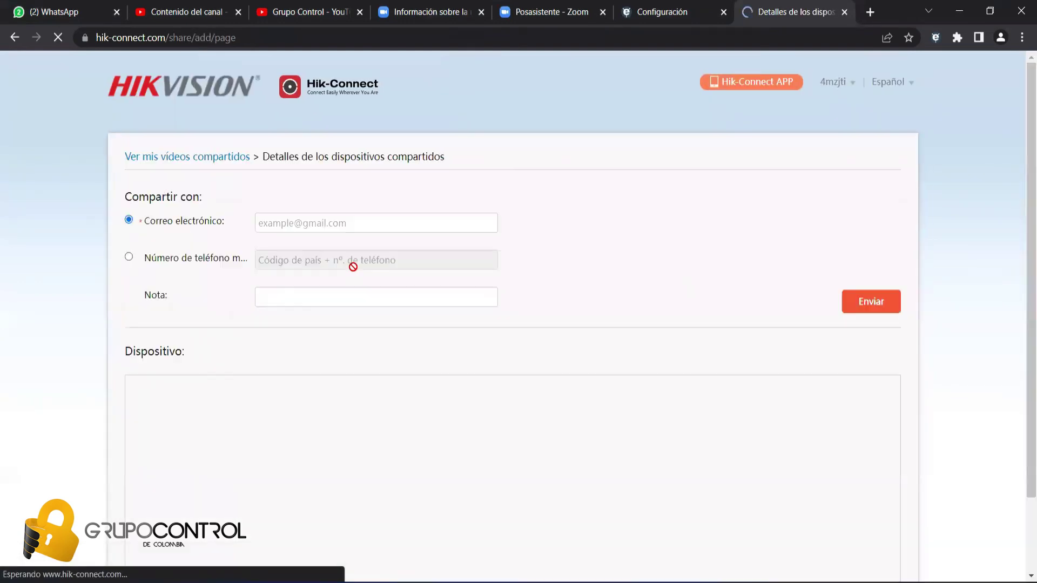
click(288, 221)
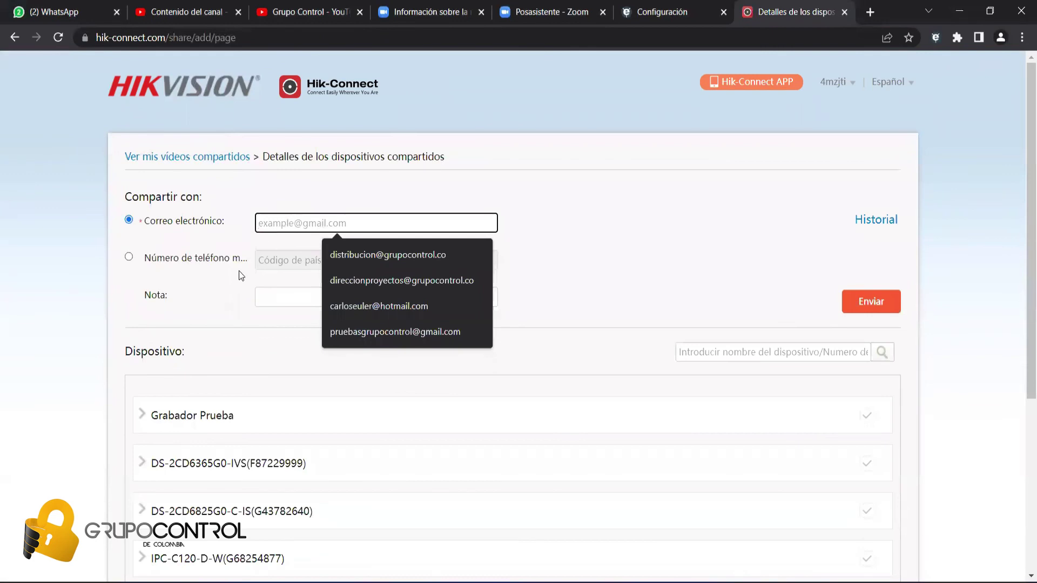
scroll(240, 277, down, 5)
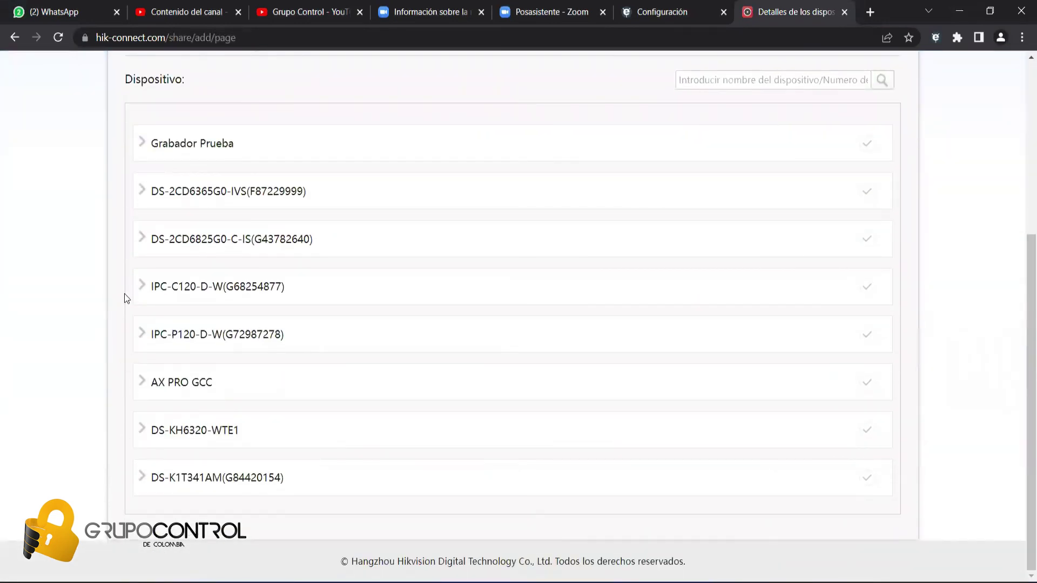
scroll(127, 259, up, 4)
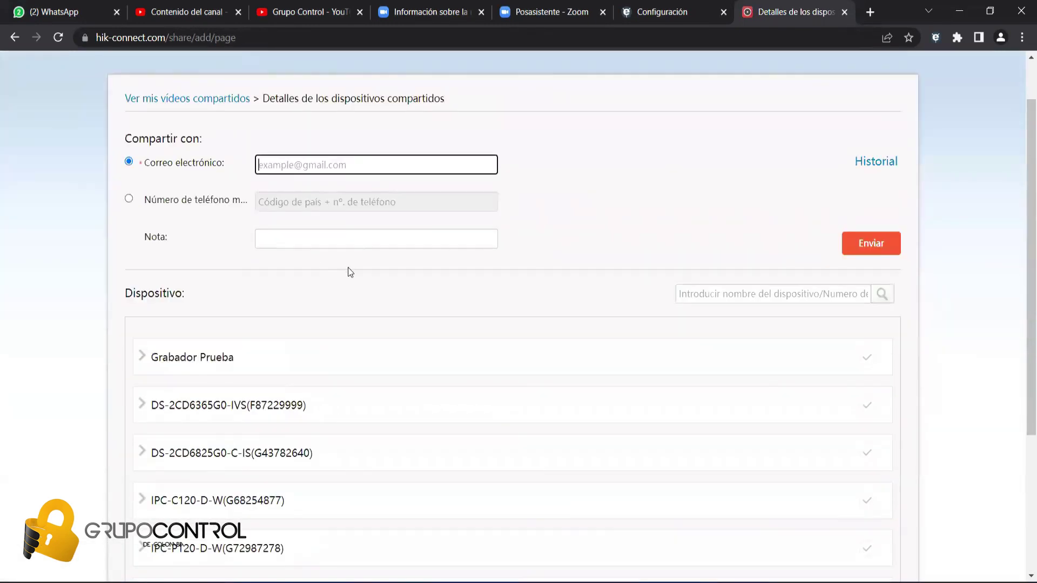